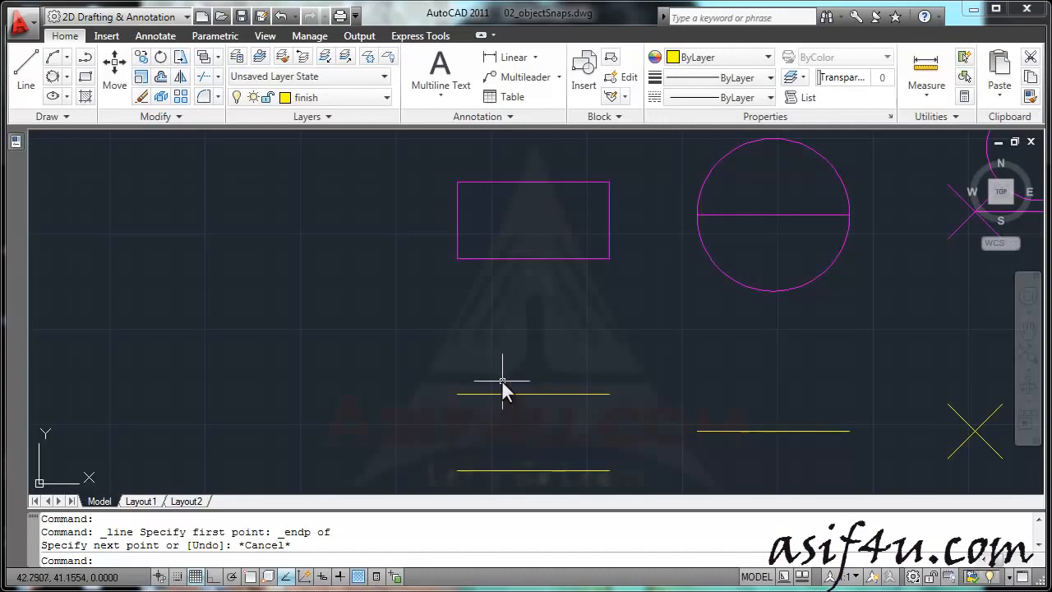
Draw a line joining the left endpoints of the two parallel yellow lines, using Endpoint snap overrides for both points.
{"action": "left_click", "coordinate": [25, 72]}
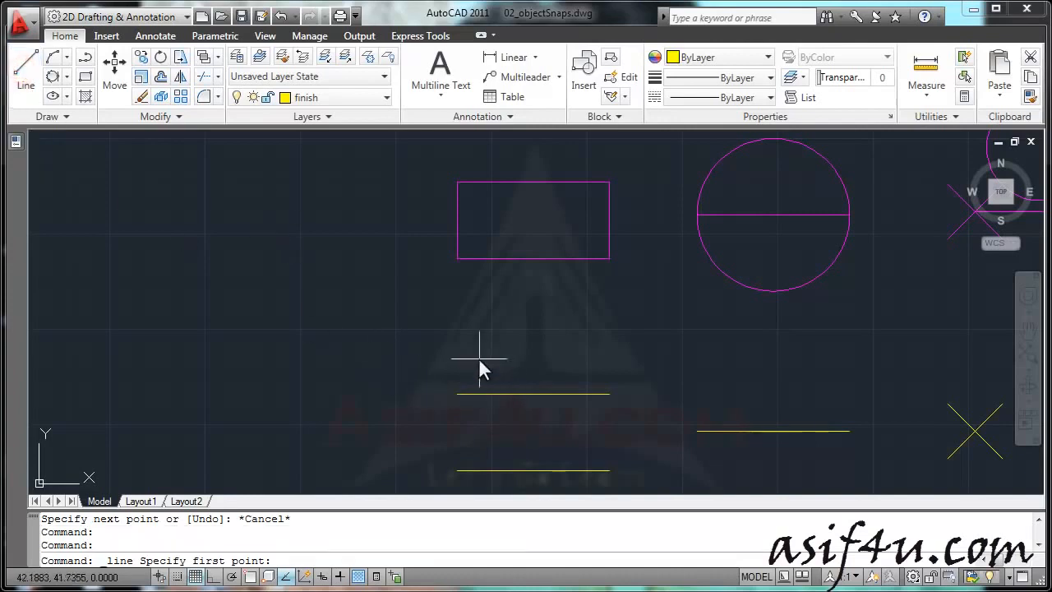
{"action": "key", "text": "F8"}
{"action": "right_click", "coordinate": [477, 359], "text": "shift"}
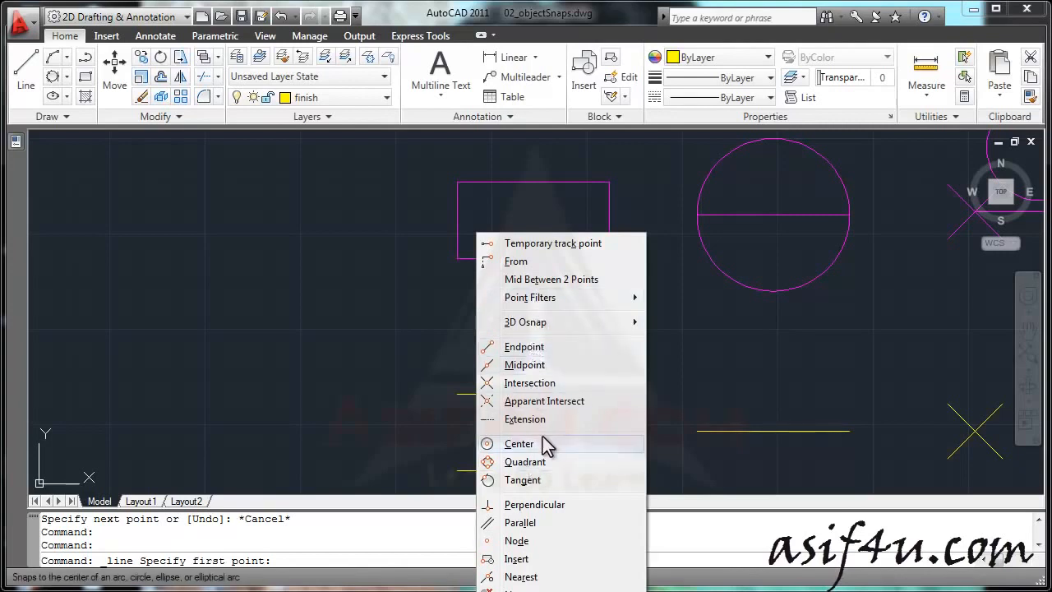
{"action": "left_click", "coordinate": [542, 347]}
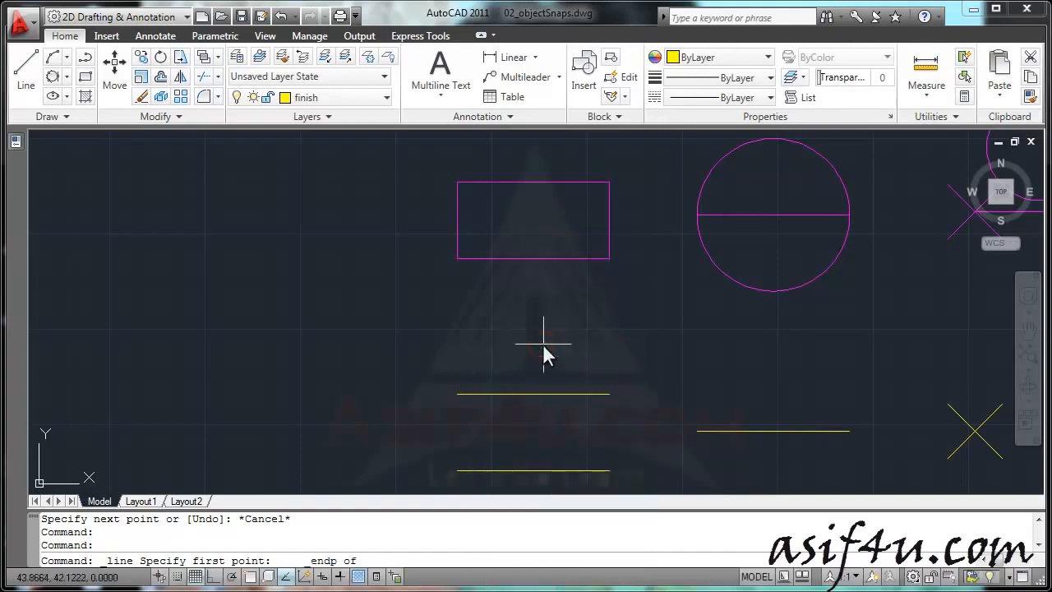
{"action": "left_click", "coordinate": [472, 398]}
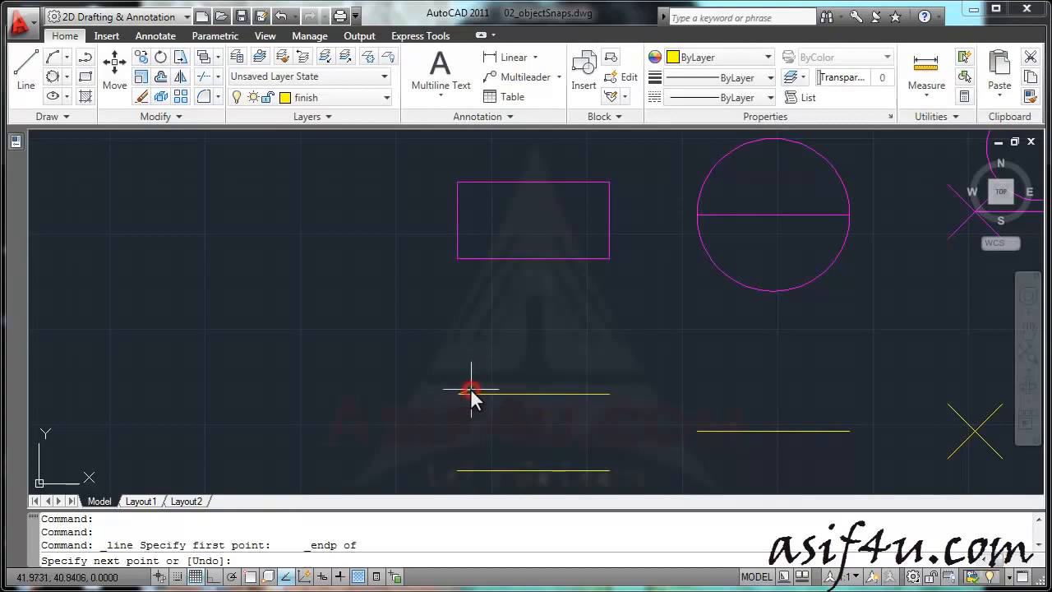
{"action": "right_click", "coordinate": [462, 458], "text": "shift"}
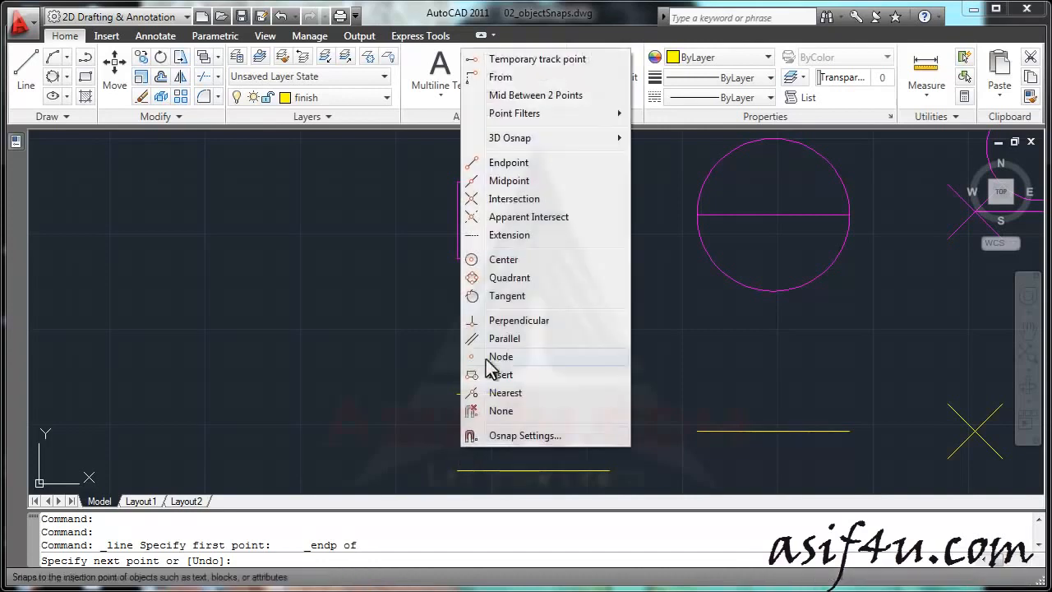
{"action": "left_click", "coordinate": [511, 163]}
{"action": "left_click", "coordinate": [458, 482]}
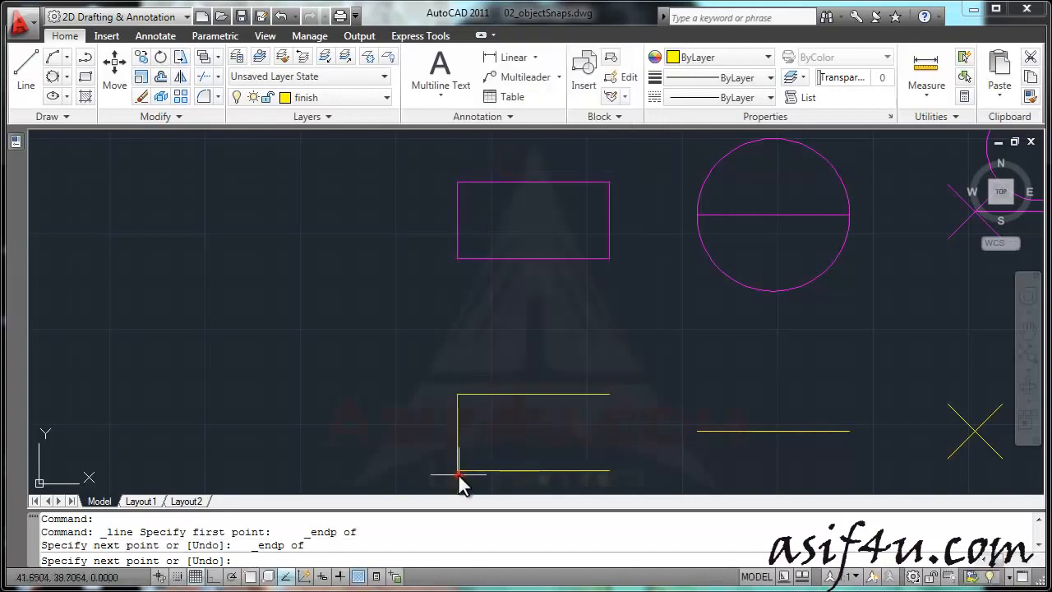
{"action": "right_click", "coordinate": [455, 345]}
{"action": "left_click", "coordinate": [471, 354]}
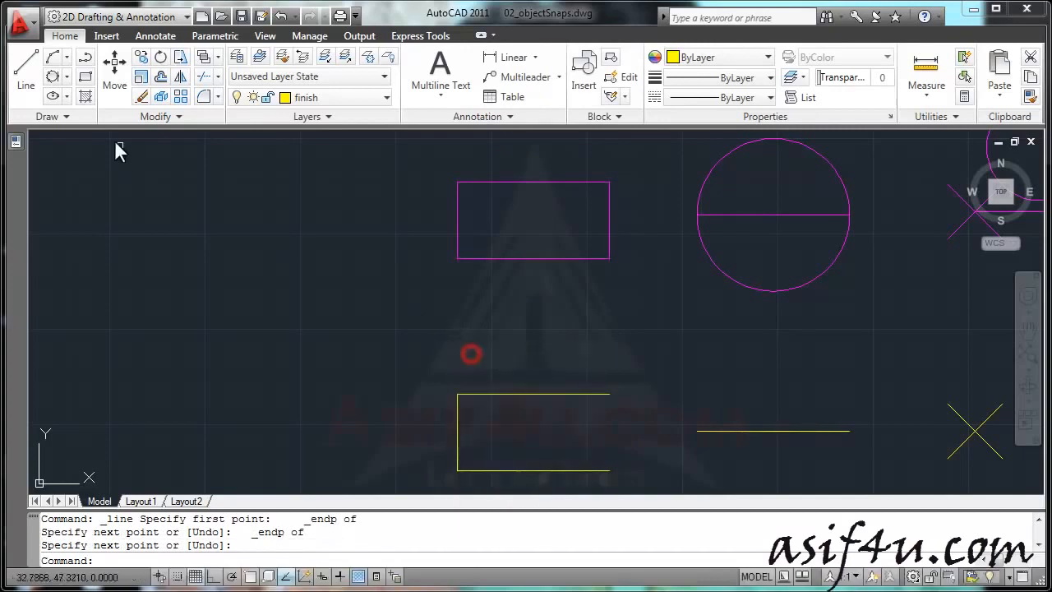
Close the yellow rectangle with a line between the right endpoints of the two parallel lines, using Endpoint snap overrides.
{"action": "left_click", "coordinate": [28, 82]}
{"action": "right_click", "coordinate": [499, 345], "text": "shift"}
{"action": "left_click", "coordinate": [513, 347]}
{"action": "left_click", "coordinate": [610, 401]}
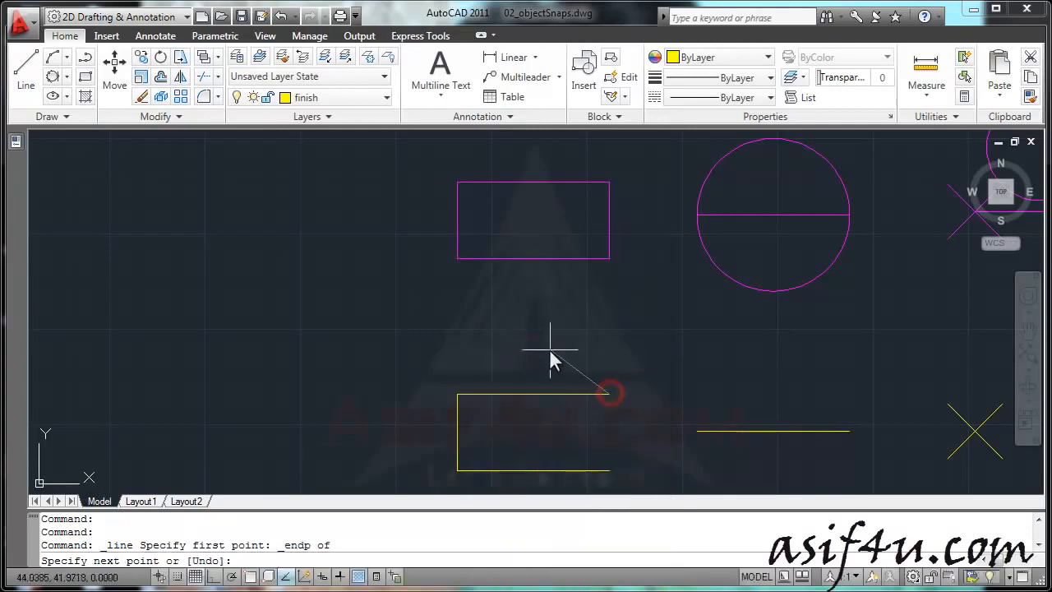
{"action": "right_click", "coordinate": [548, 348], "text": "shift"}
{"action": "left_click", "coordinate": [570, 344]}
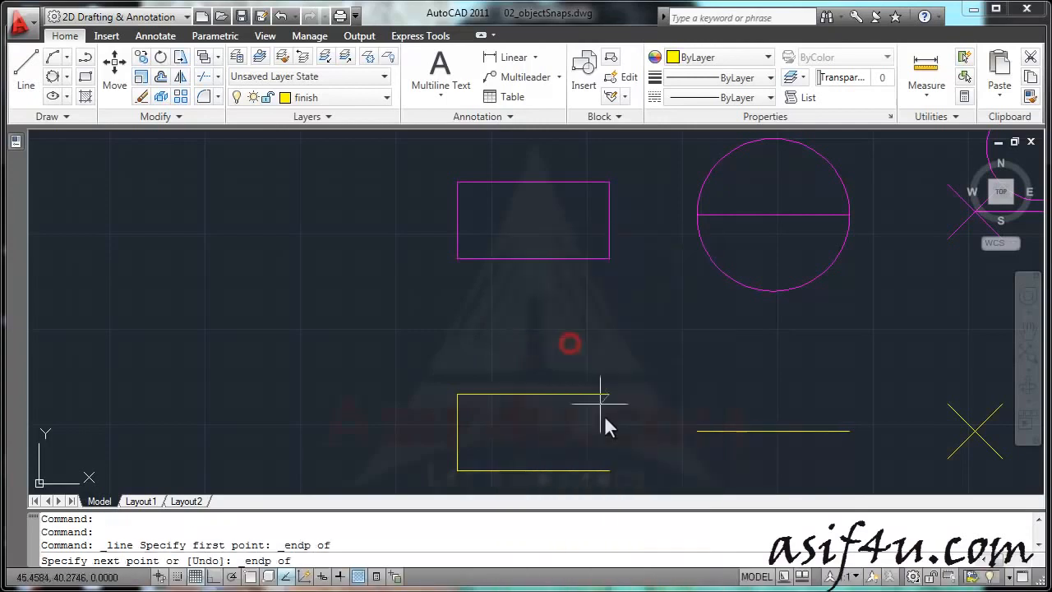
{"action": "left_click", "coordinate": [609, 470]}
{"action": "right_click", "coordinate": [466, 308]}
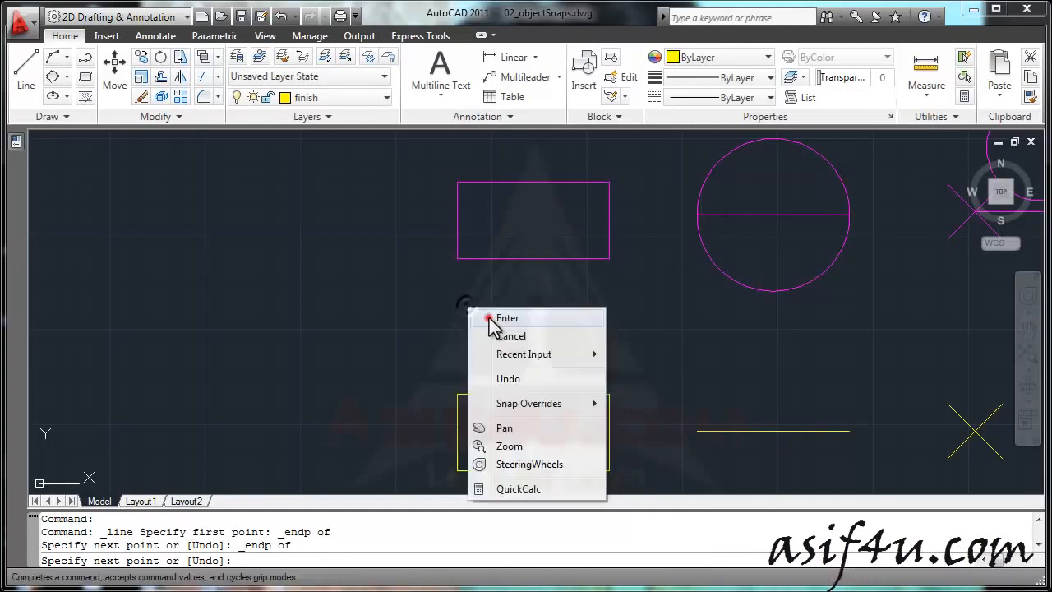
{"action": "left_click", "coordinate": [485, 314]}
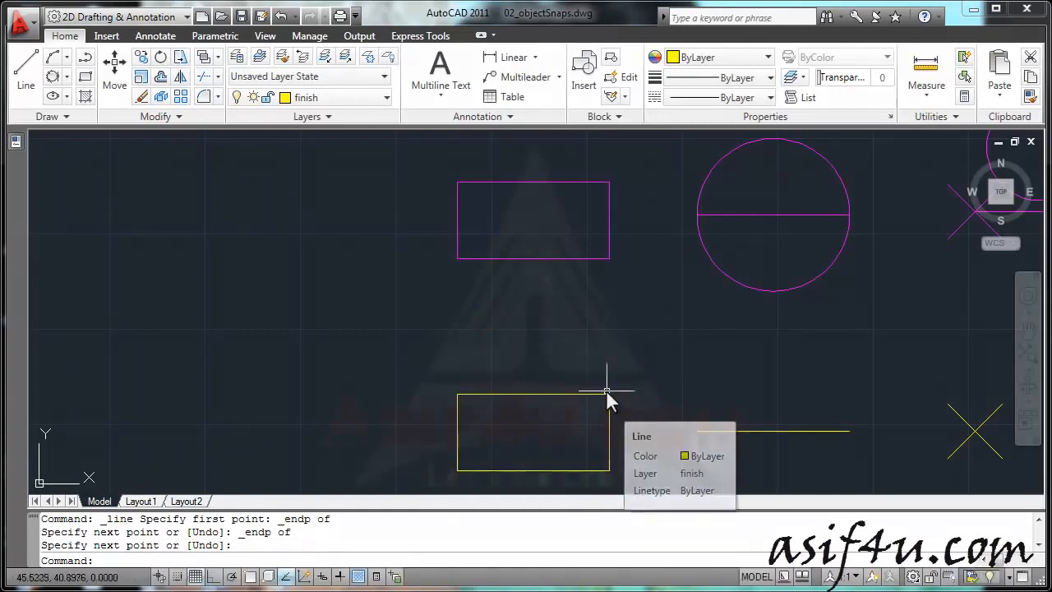
Draw a circle centred on the Midpoint of the single yellow horizontal line, with its radius snapped to the line's right Endpoint.
{"action": "left_click", "coordinate": [1028, 331]}
{"action": "left_click_drag", "start_coordinate": [880, 343], "coordinate": [649, 347]}
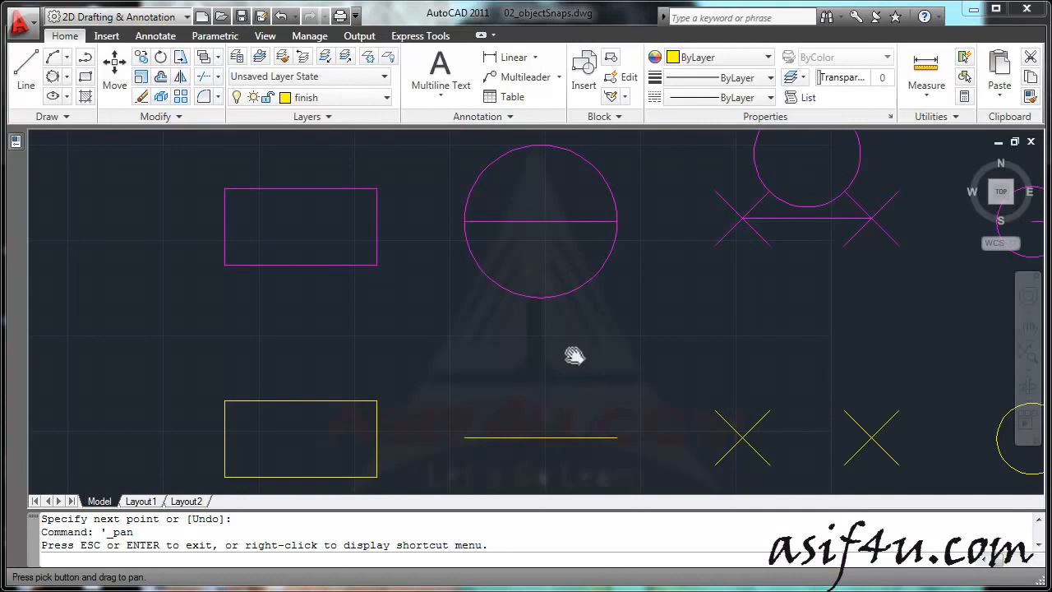
{"action": "left_click_drag", "start_coordinate": [567, 356], "coordinate": [579, 325]}
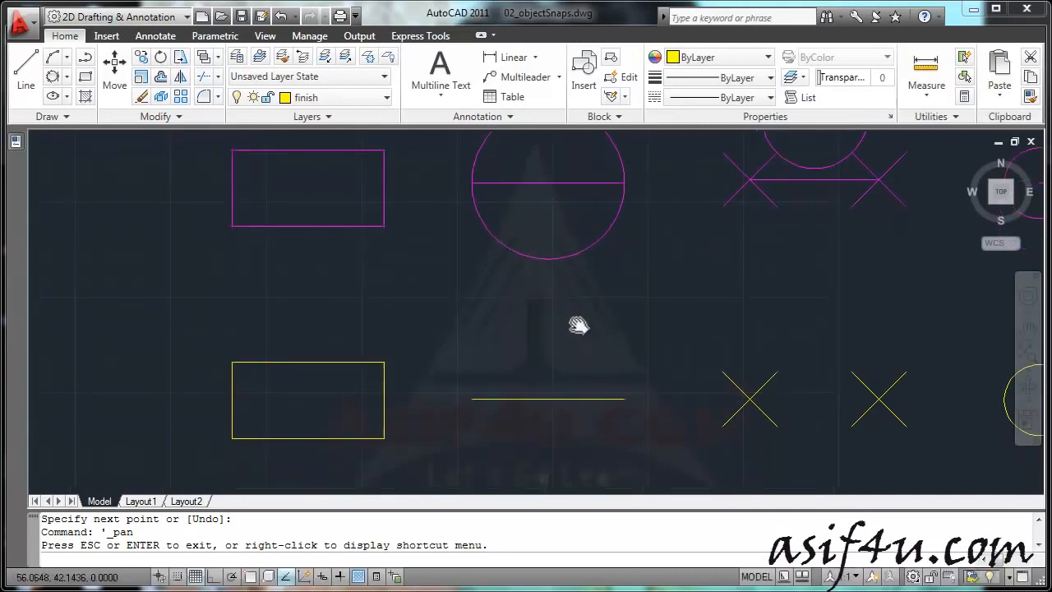
{"action": "left_click_drag", "start_coordinate": [566, 284], "coordinate": [592, 317]}
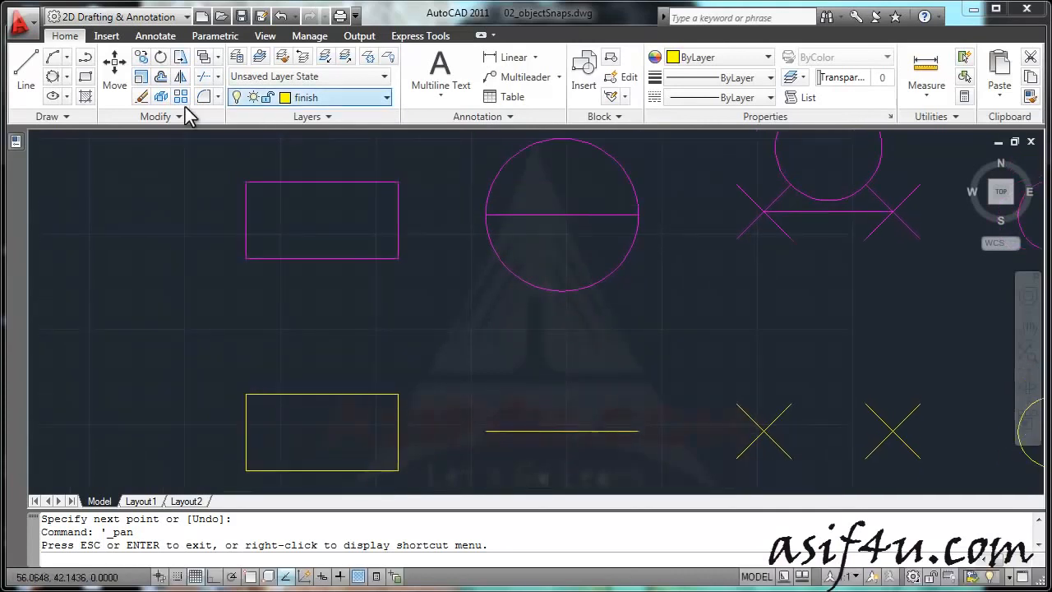
{"action": "left_click", "coordinate": [25, 73]}
{"action": "left_click", "coordinate": [64, 81]}
{"action": "left_click", "coordinate": [72, 106]}
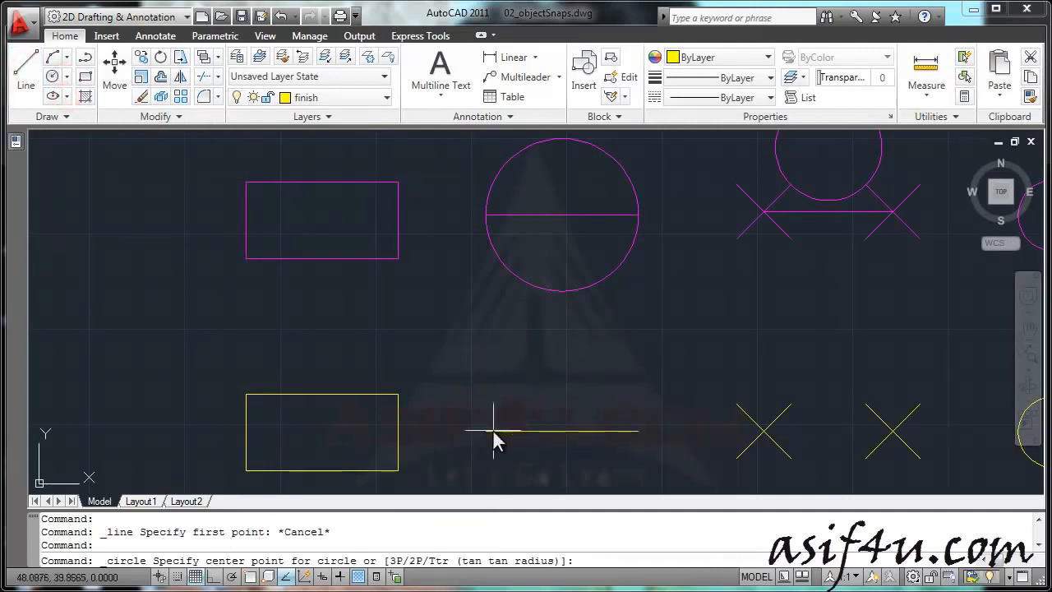
{"action": "right_click", "coordinate": [544, 368], "text": "shift"}
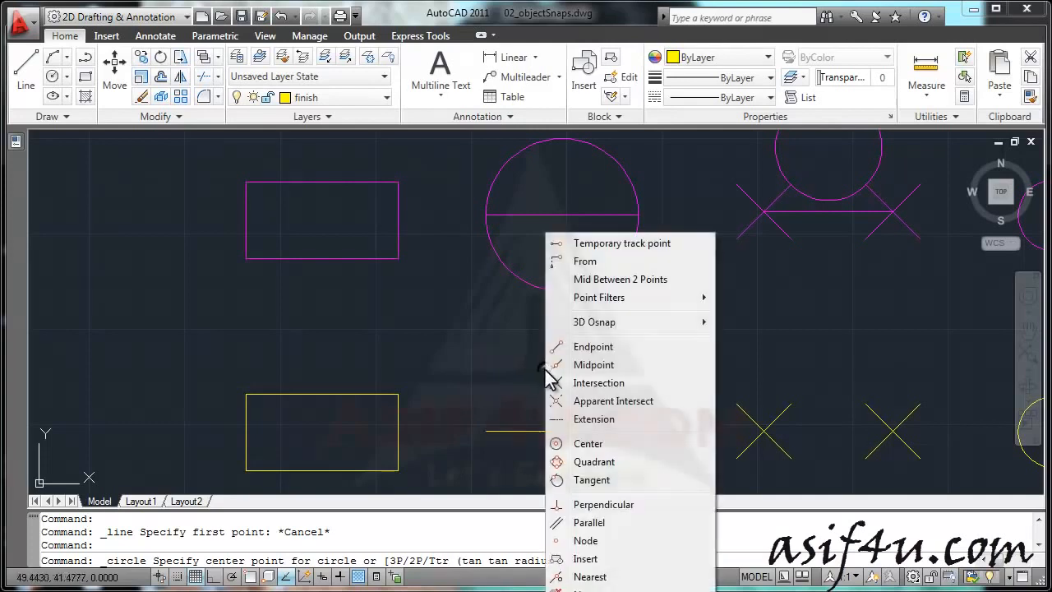
{"action": "left_click", "coordinate": [592, 365]}
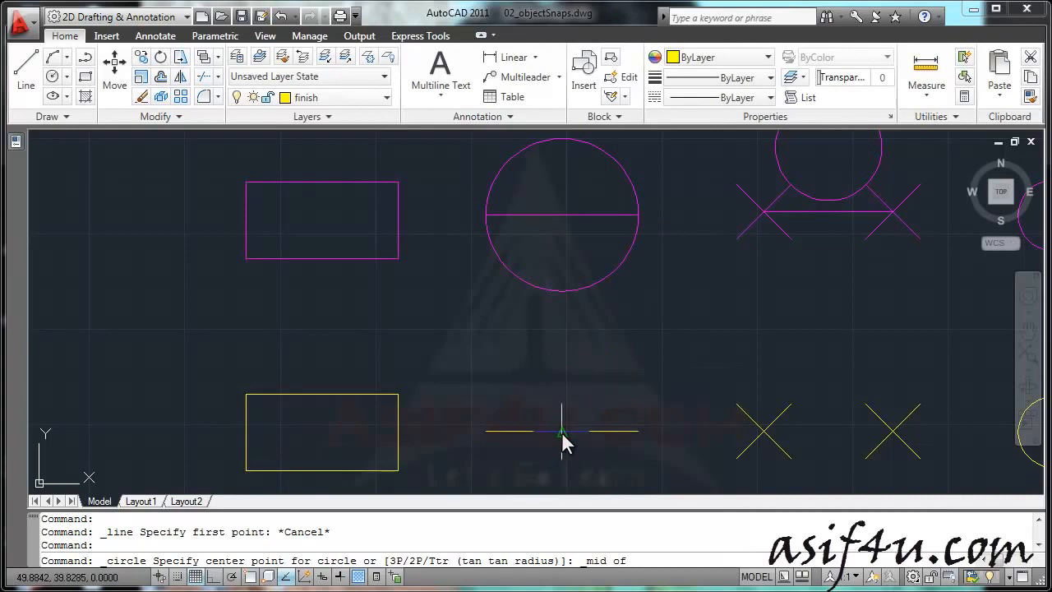
{"action": "left_click", "coordinate": [563, 434]}
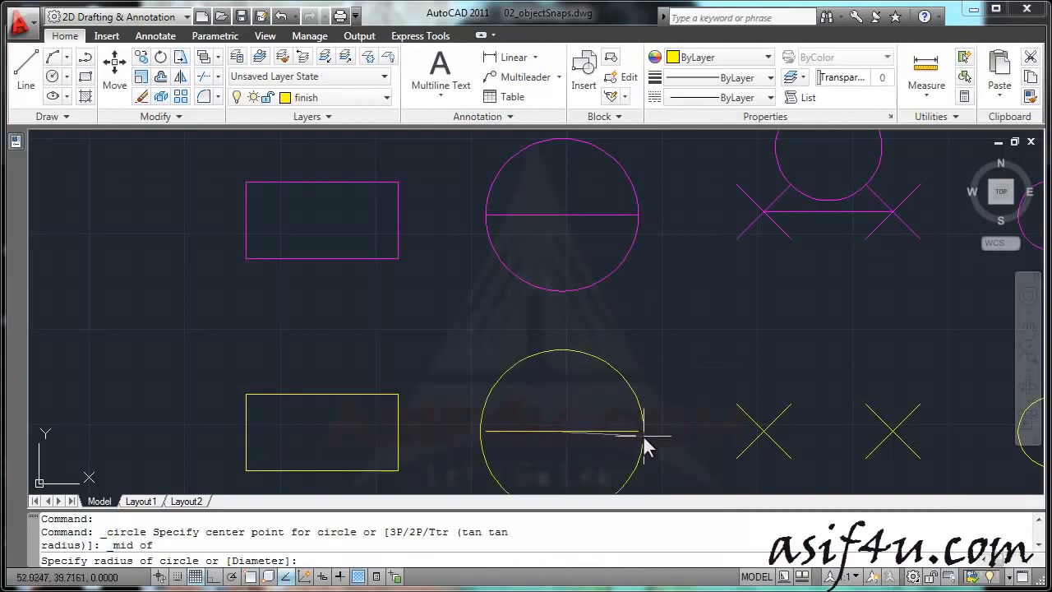
{"action": "right_click", "coordinate": [624, 395], "text": "shift"}
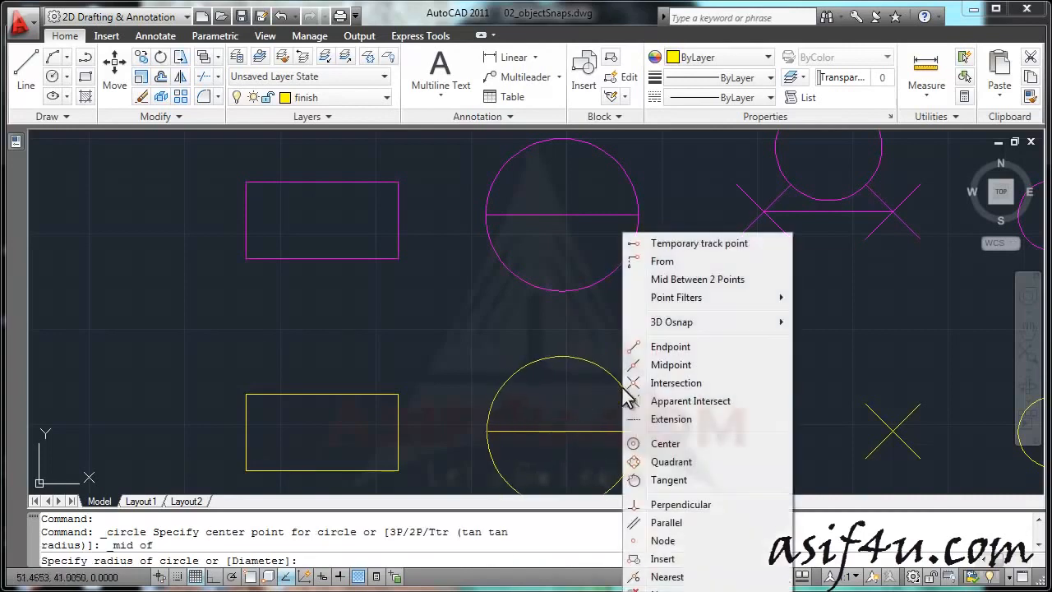
{"action": "left_click", "coordinate": [660, 347]}
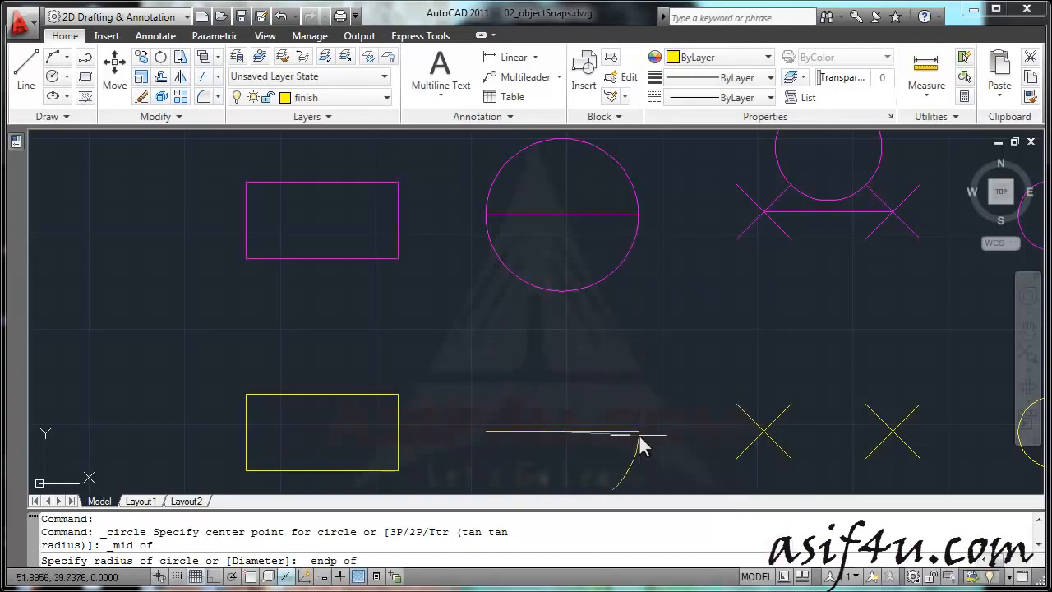
{"action": "left_click", "coordinate": [638, 436]}
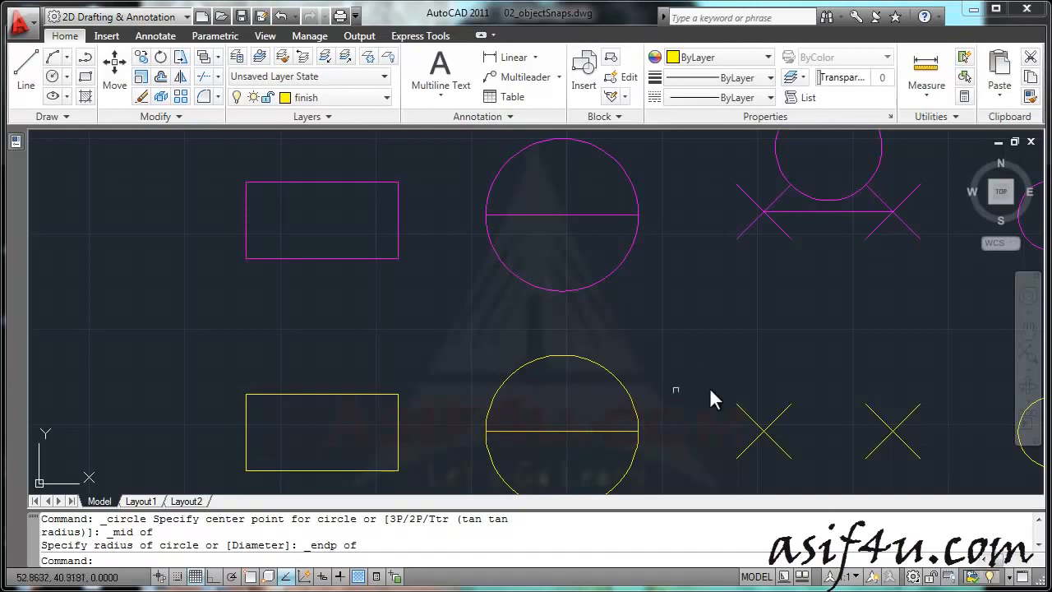
Draw a line connecting the centres of the two yellow crosses, using Intersection snap overrides for both points.
{"action": "mouse_move", "coordinate": [869, 406]}
{"action": "middle_mouse_down"}
{"action": "mouse_move", "coordinate": [779, 364]}
{"action": "mouse_move", "coordinate": [705, 366]}
{"action": "mouse_move", "coordinate": [622, 399]}
{"action": "middle_mouse_up"}
{"action": "mouse_move", "coordinate": [612, 326]}
{"action": "middle_mouse_down"}
{"action": "mouse_move", "coordinate": [616, 364]}
{"action": "mouse_move", "coordinate": [603, 305]}
{"action": "middle_mouse_up"}
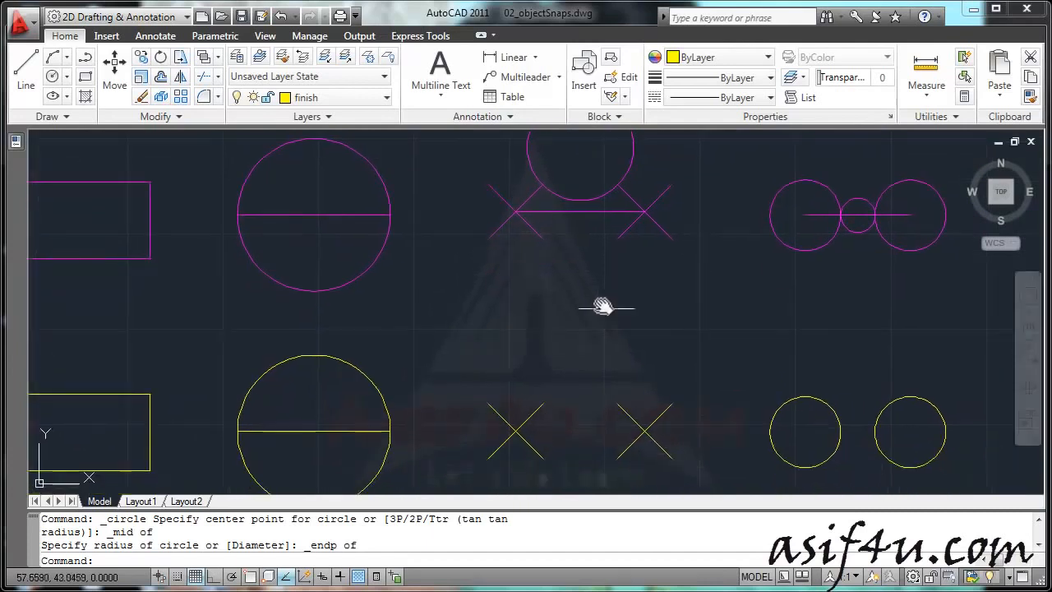
{"action": "left_click", "coordinate": [26, 67]}
{"action": "right_click", "coordinate": [555, 402], "text": "shift"}
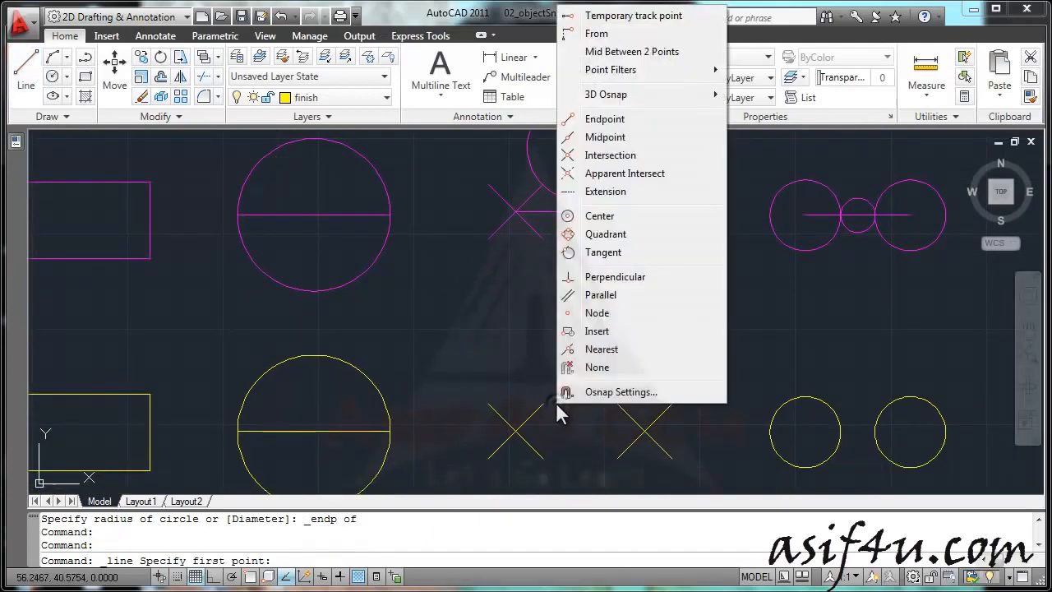
{"action": "left_click", "coordinate": [611, 156]}
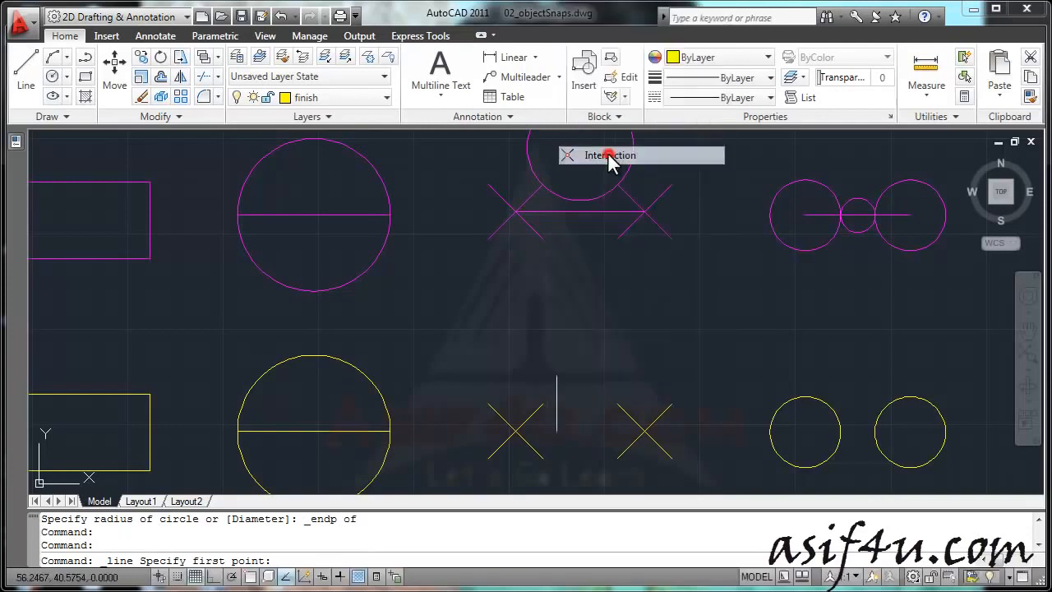
{"action": "left_click", "coordinate": [515, 433]}
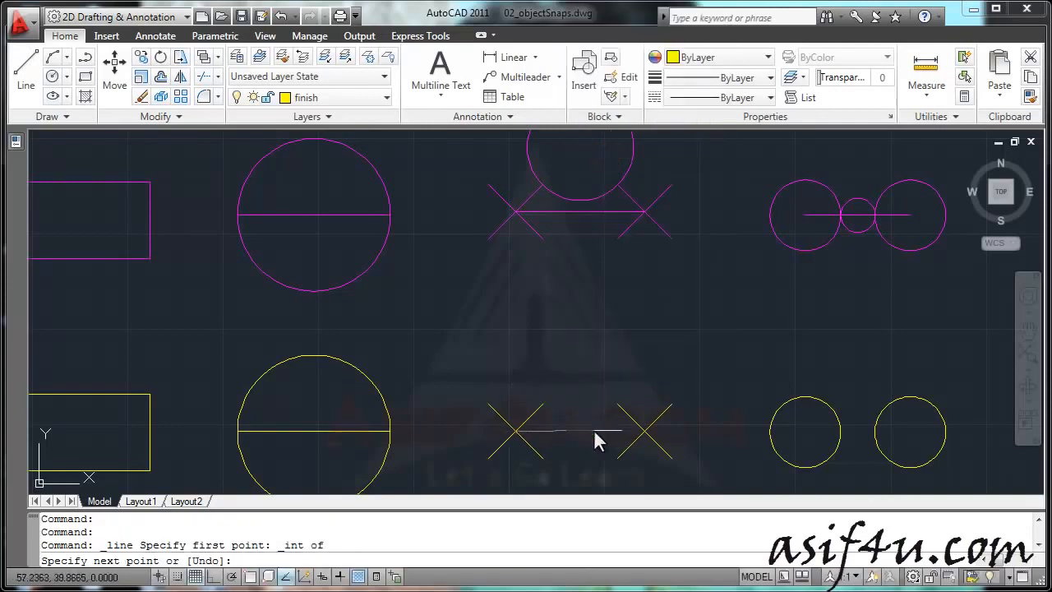
{"action": "right_click", "coordinate": [593, 429], "text": "shift"}
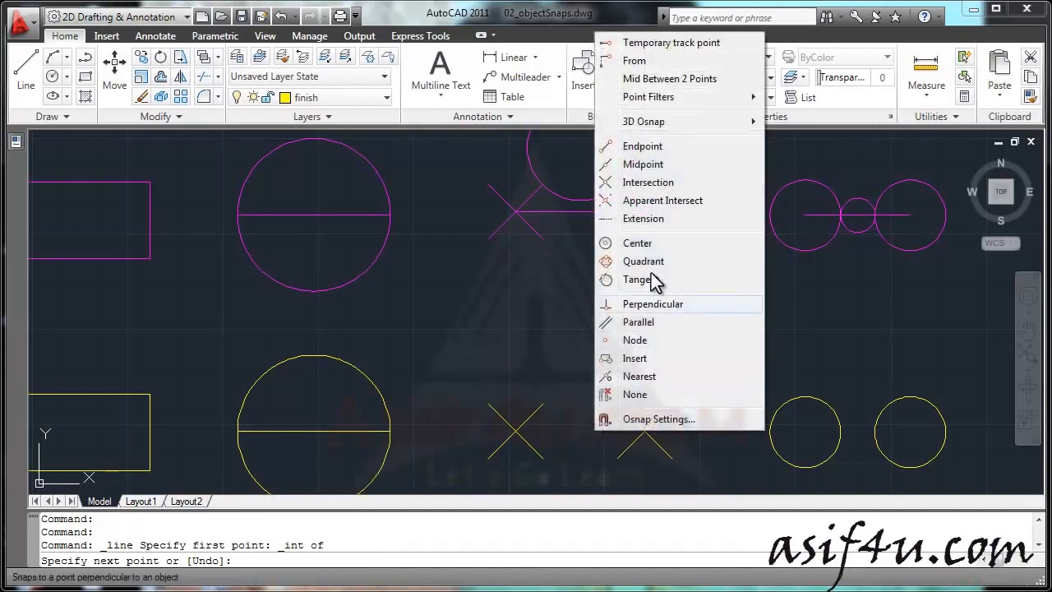
{"action": "left_click", "coordinate": [644, 182]}
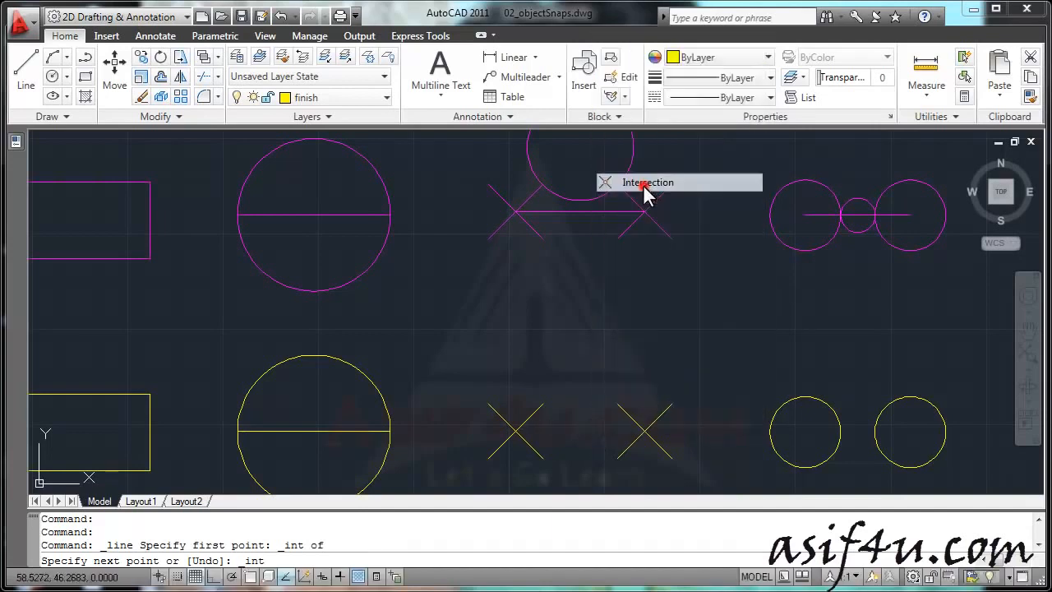
{"action": "left_click", "coordinate": [645, 433]}
{"action": "right_click", "coordinate": [530, 289]}
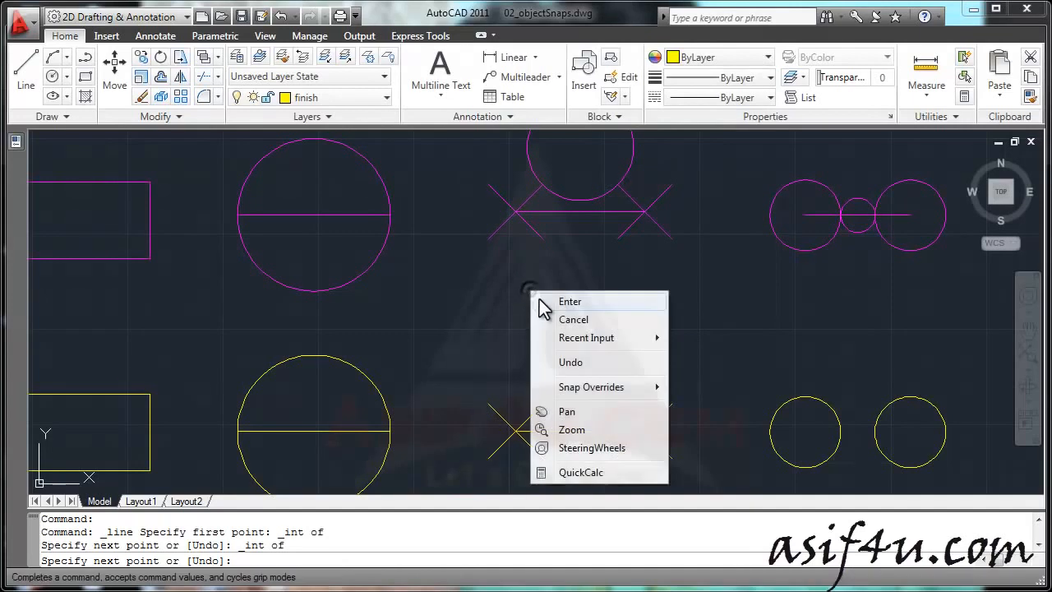
{"action": "left_click", "coordinate": [542, 301]}
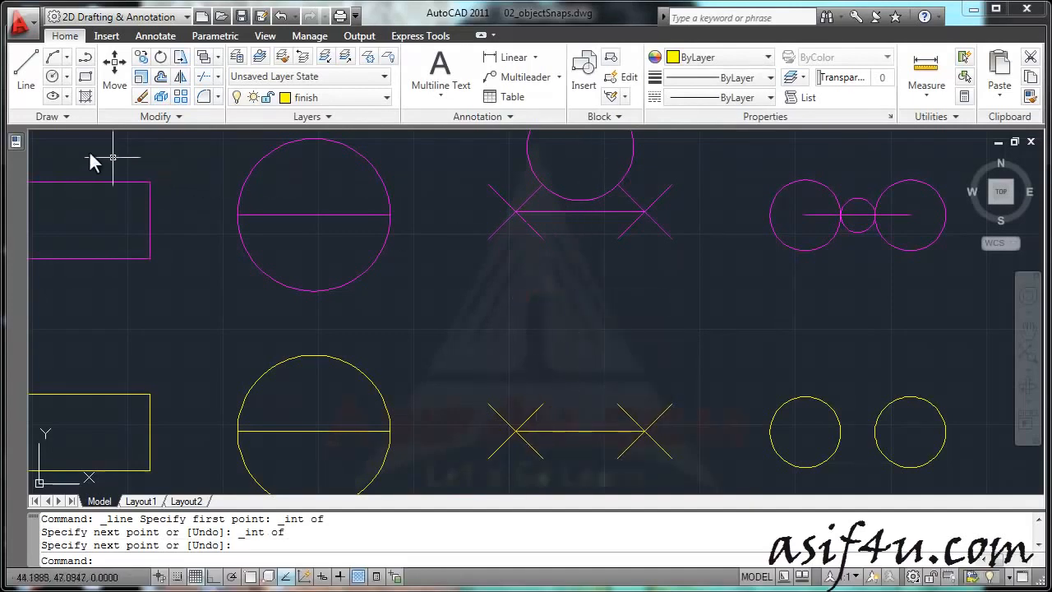
Draw a circle centred on the extended Intersection of the yellow crosses' inner upper arms, with its radius snapped to the right cross's upper-left Endpoint.
{"action": "left_click", "coordinate": [52, 75]}
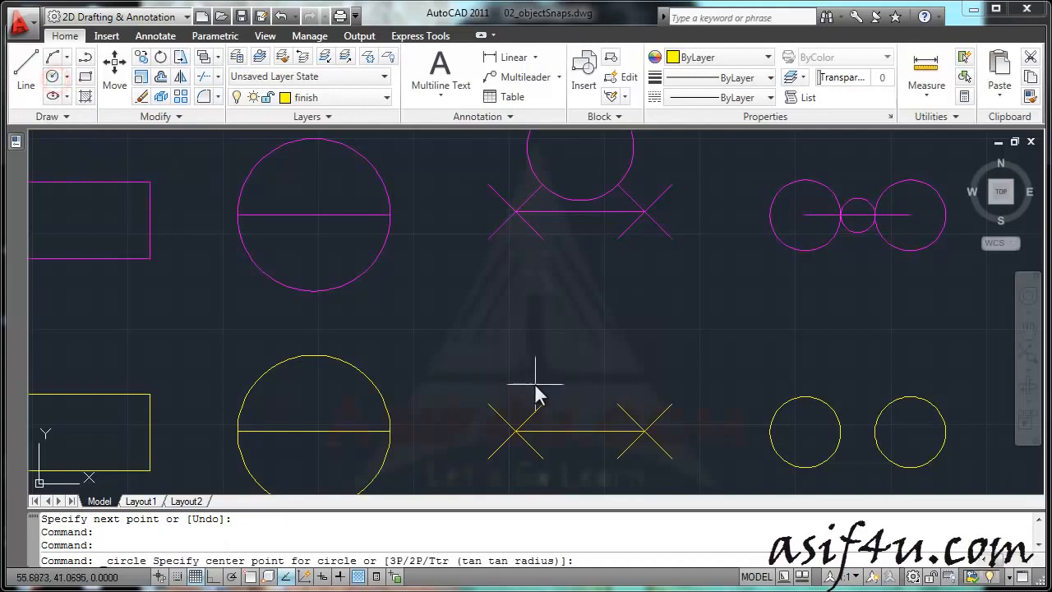
{"action": "right_click", "coordinate": [584, 378], "text": "shift"}
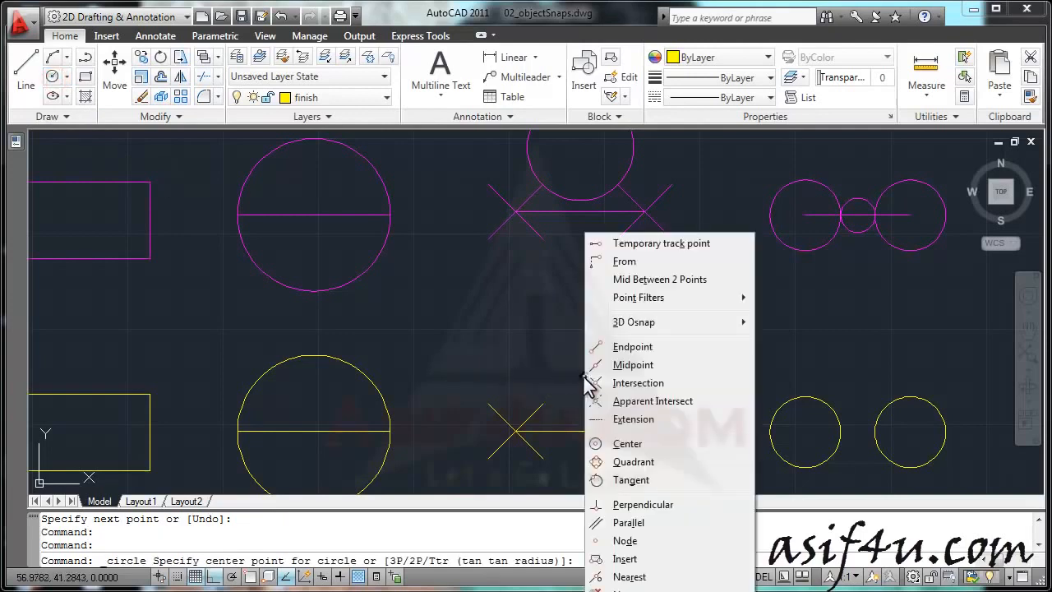
{"action": "left_click", "coordinate": [638, 383]}
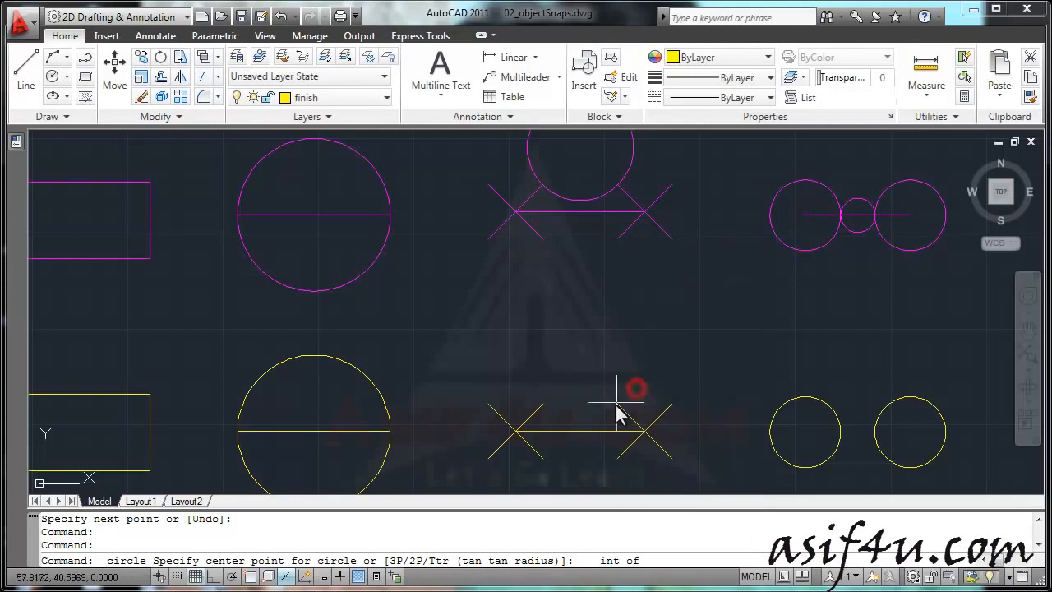
{"action": "left_click", "coordinate": [533, 410]}
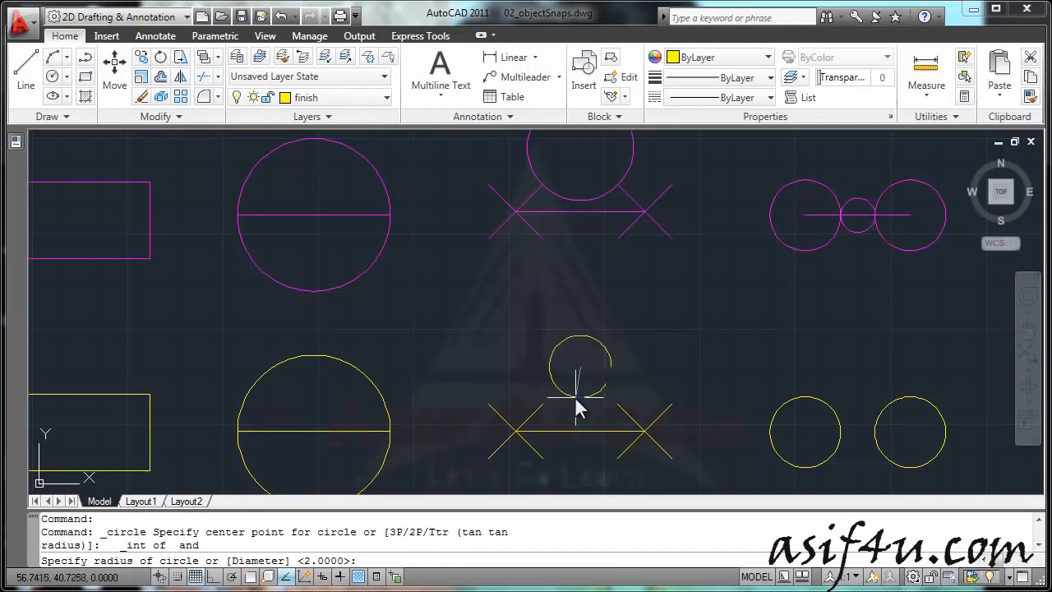
{"action": "right_click", "coordinate": [574, 396], "text": "shift"}
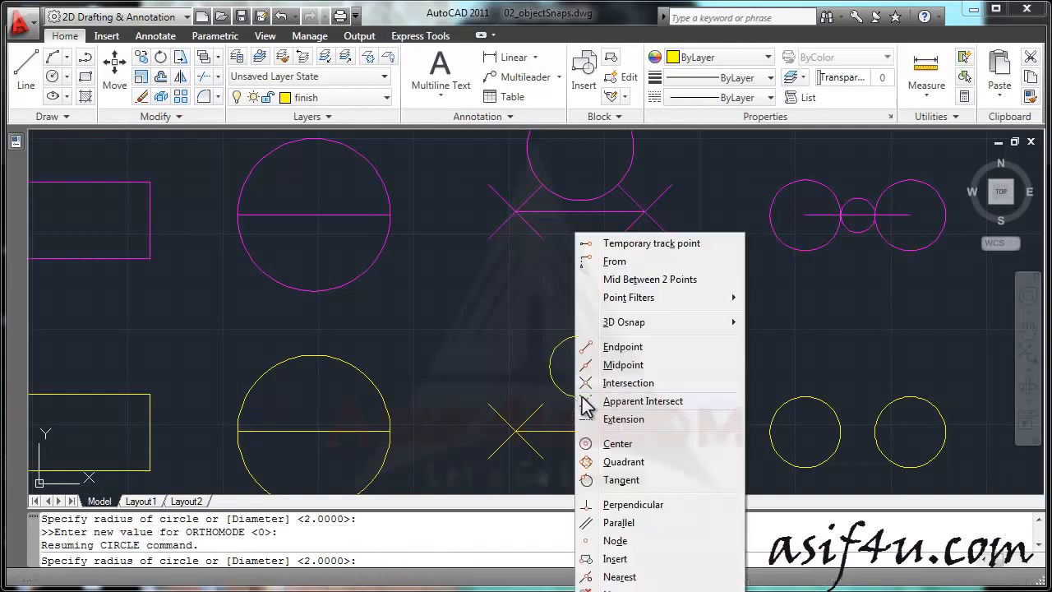
{"action": "left_click", "coordinate": [618, 348]}
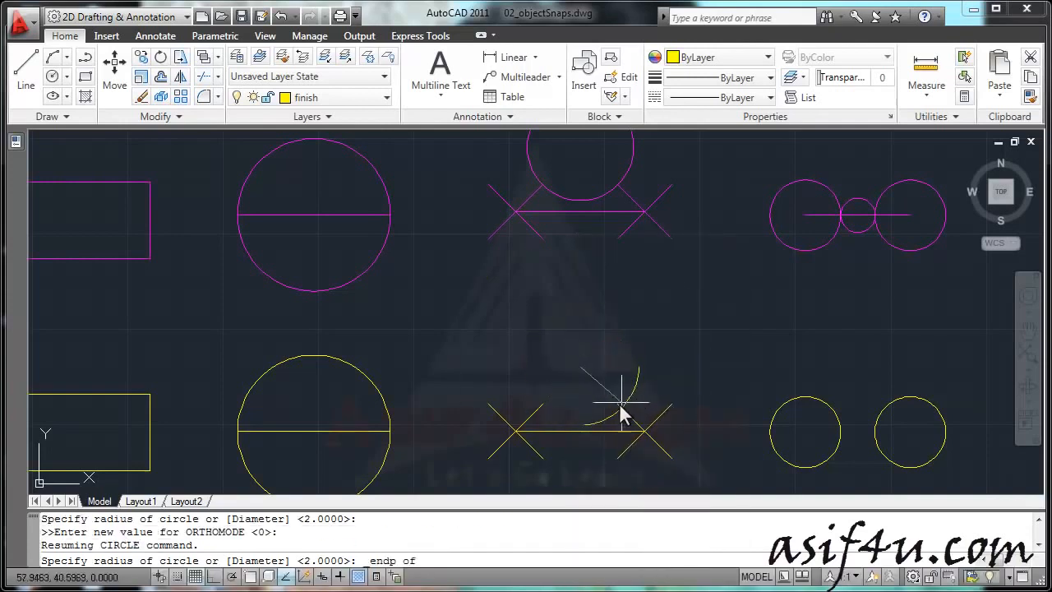
{"action": "left_click", "coordinate": [618, 417]}
{"action": "mouse_move", "coordinate": [660, 355]}
{"action": "middle_mouse_down"}
{"action": "mouse_move", "coordinate": [636, 399]}
{"action": "mouse_move", "coordinate": [659, 361]}
{"action": "mouse_move", "coordinate": [617, 329]}
{"action": "mouse_move", "coordinate": [421, 345]}
{"action": "middle_mouse_up"}
{"action": "mouse_move", "coordinate": [868, 310]}
{"action": "middle_mouse_down"}
{"action": "mouse_move", "coordinate": [862, 333]}
{"action": "mouse_move", "coordinate": [834, 329]}
{"action": "middle_mouse_up"}
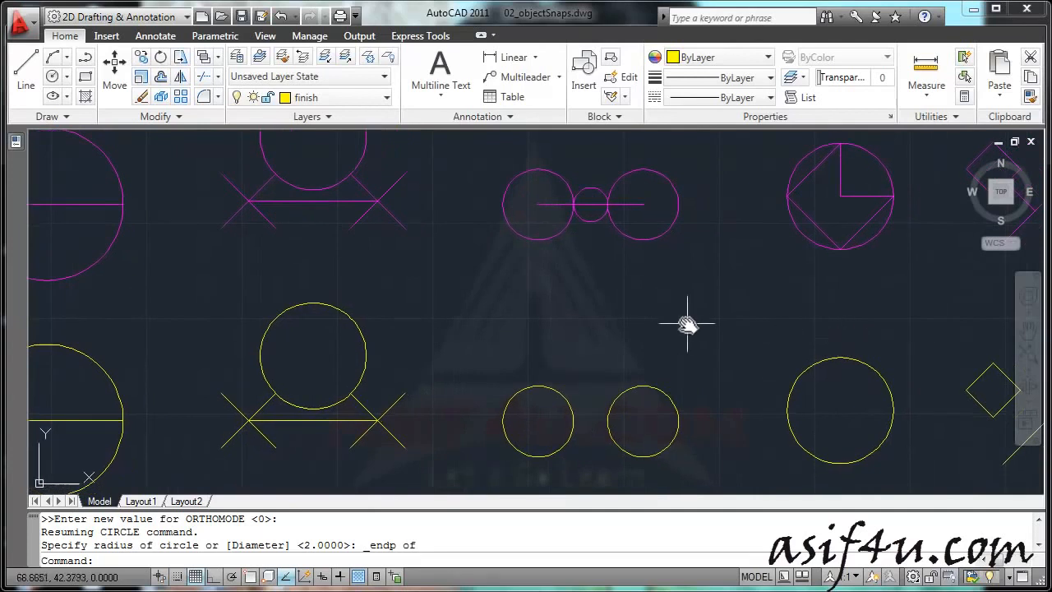